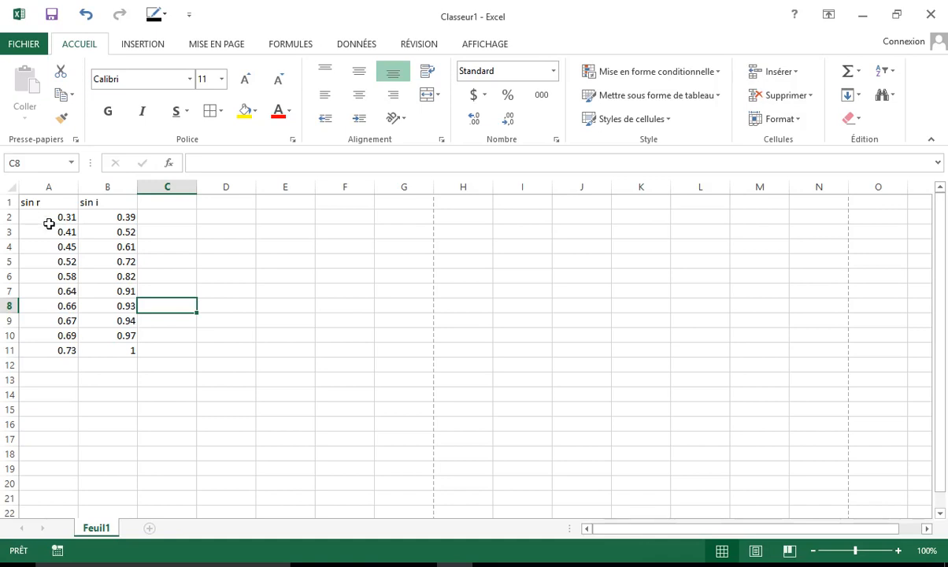
Insert a markers-only scatter chart from the sin r and sin i values in A2:B11.
left_click_drag(49, 224, 118, 349)
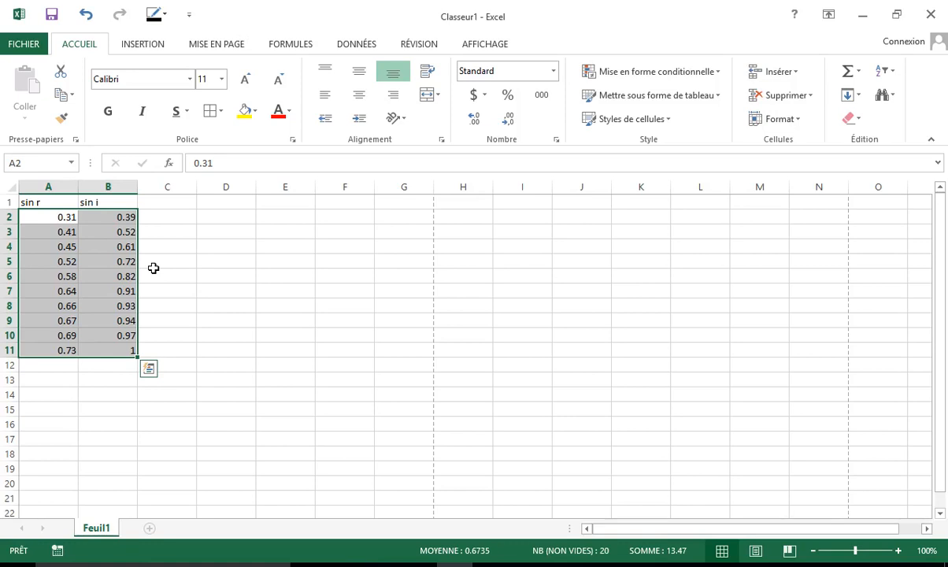
left_click(143, 43)
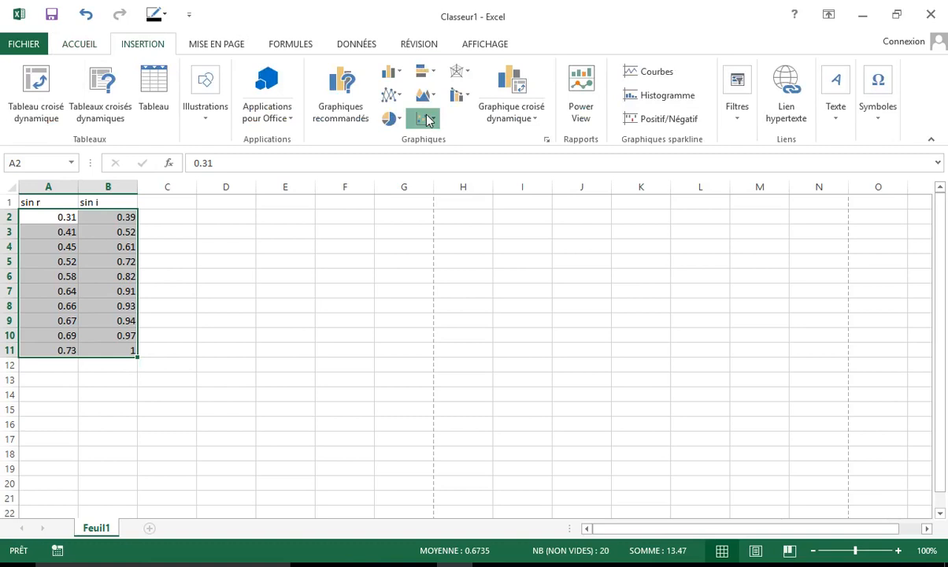
left_click(426, 119)
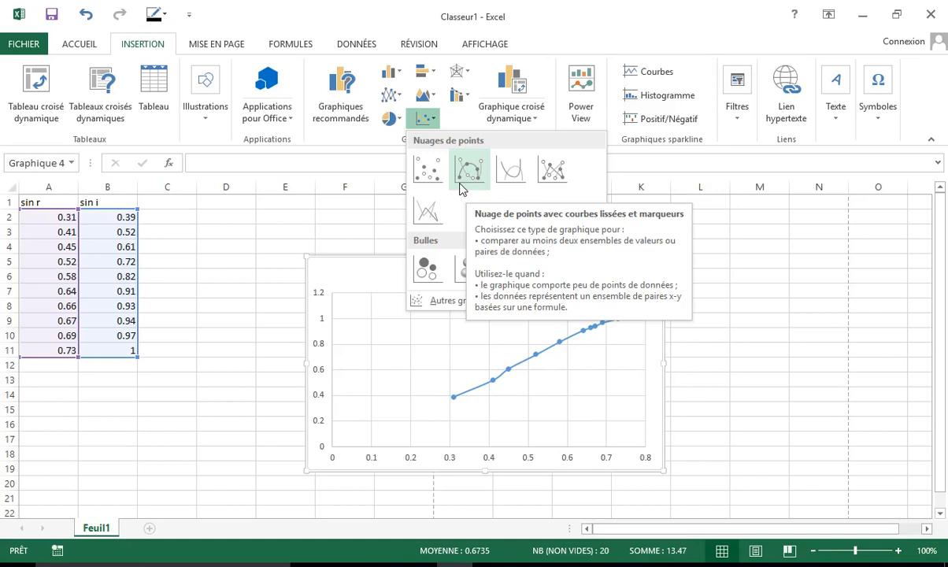
Add a linear trendline to the scatter chart and give the chart the third style with a dark grey colour palette.
left_click(670, 271)
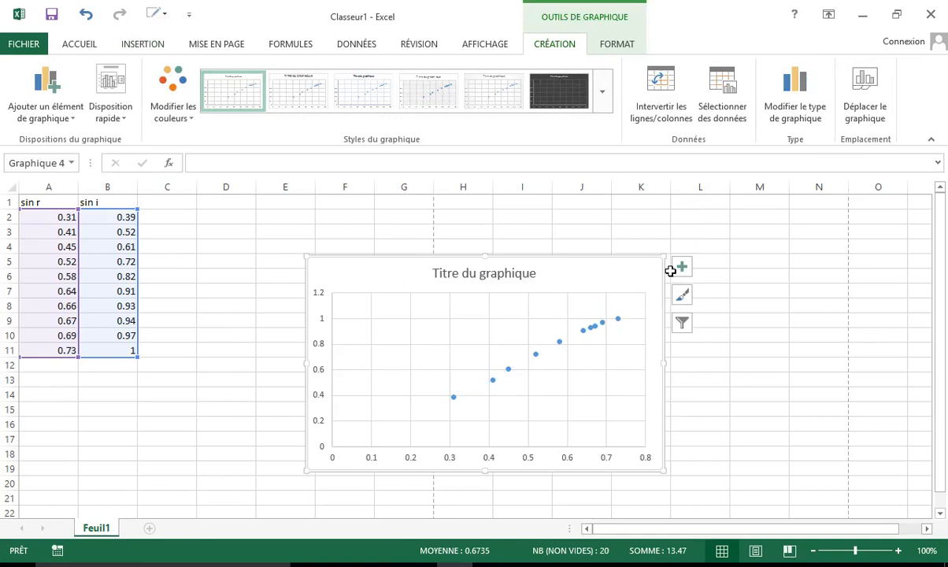
left_click(679, 268)
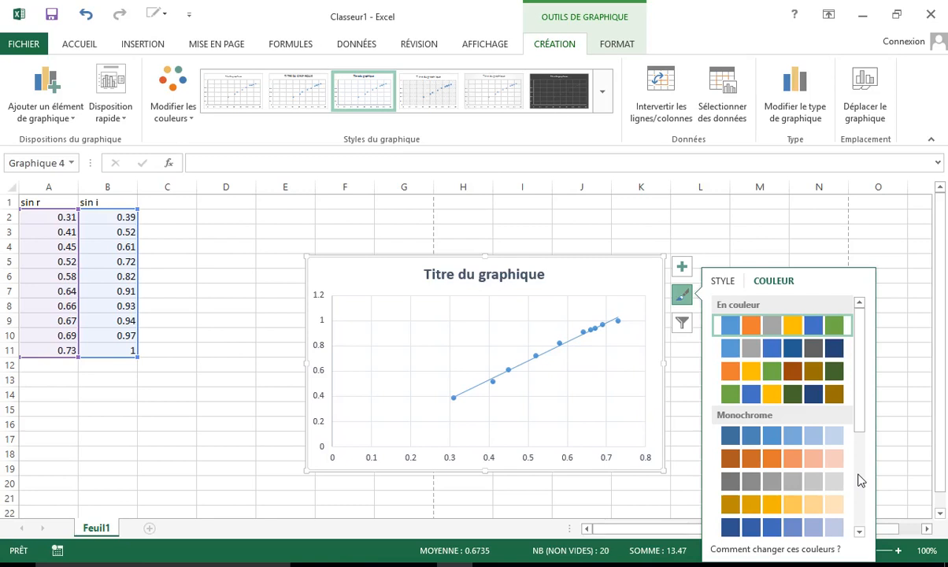
left_click(525, 270)
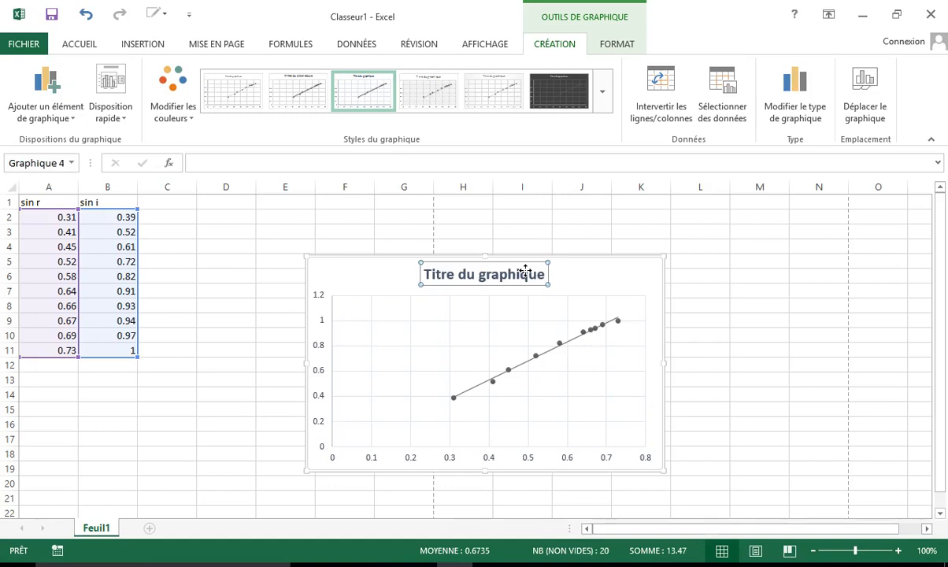
Enlarge the chart's plot area slightly upward toward the title.
double_click(489, 290)
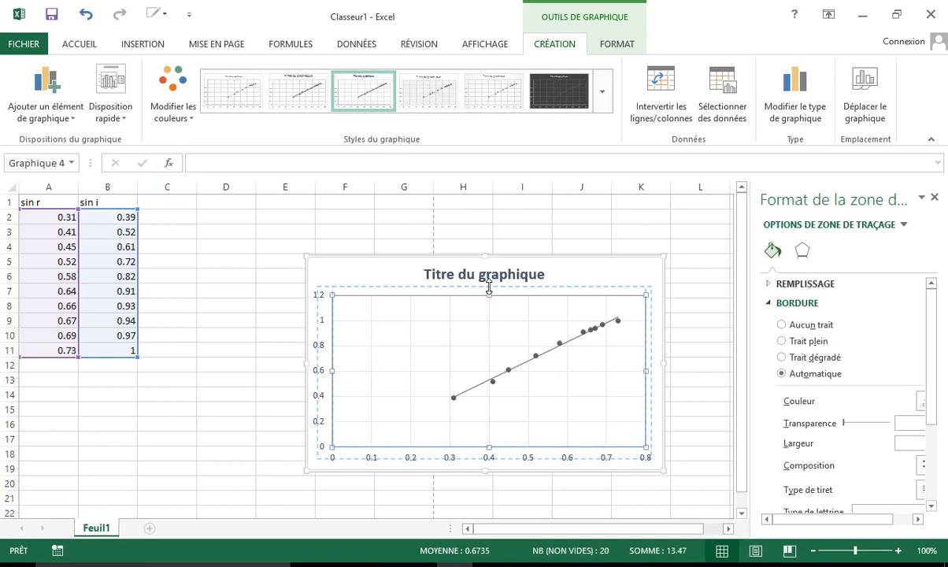
left_click_drag(489, 289, 489, 286)
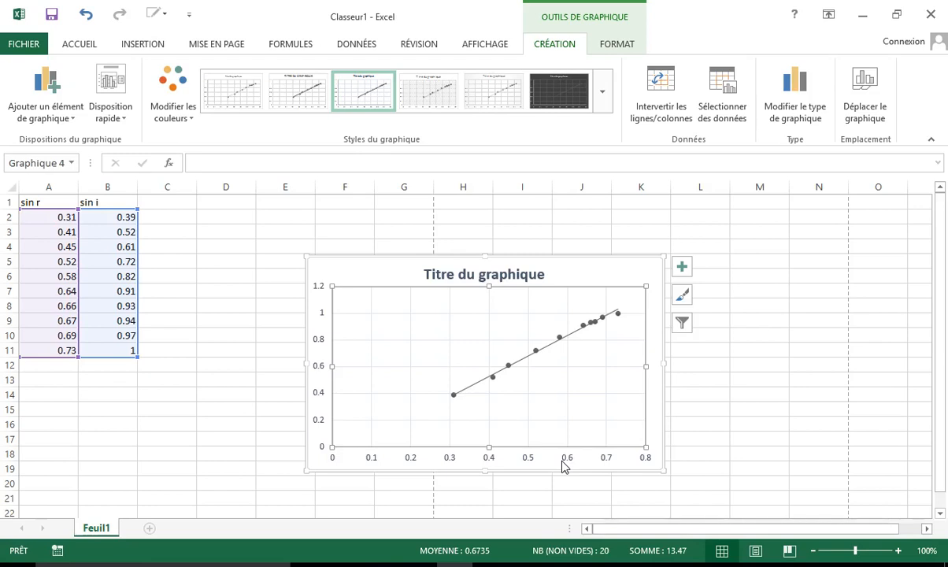
Set the horizontal axis minimum to 0.28 and apply the fourth chart style, with minor gridlines and ringed markers.
right_click(537, 461)
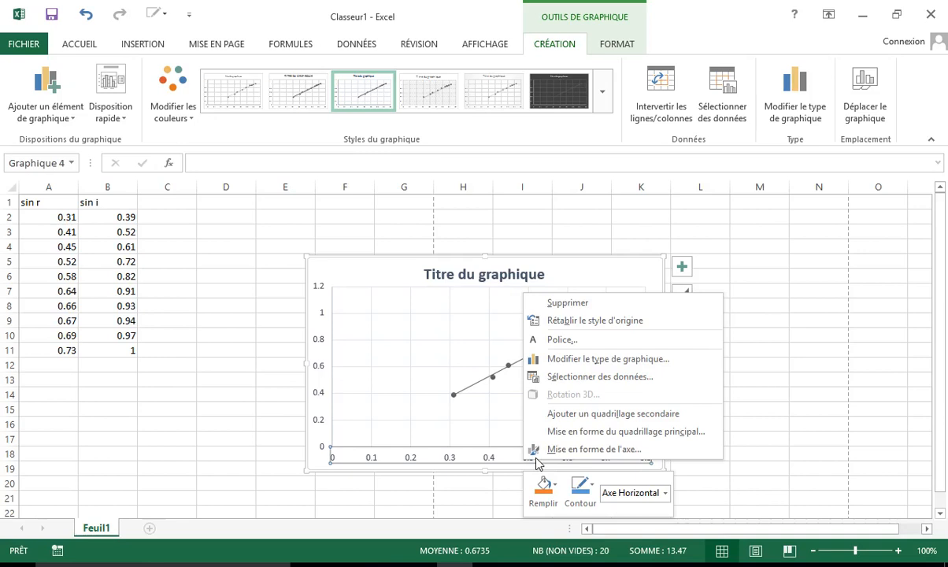
left_click(582, 449)
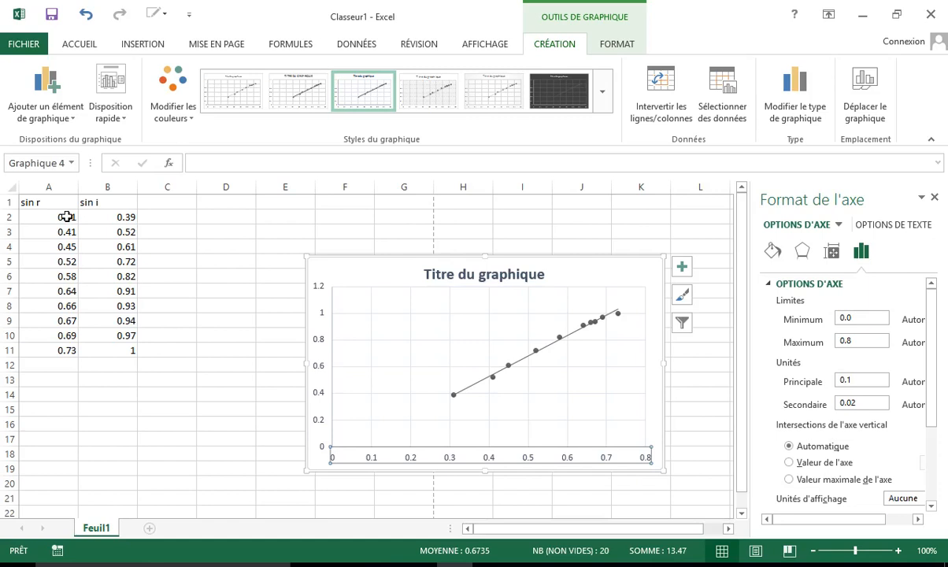
left_click(855, 318)
key("BackSpace")
type("28")
left_click(863, 341)
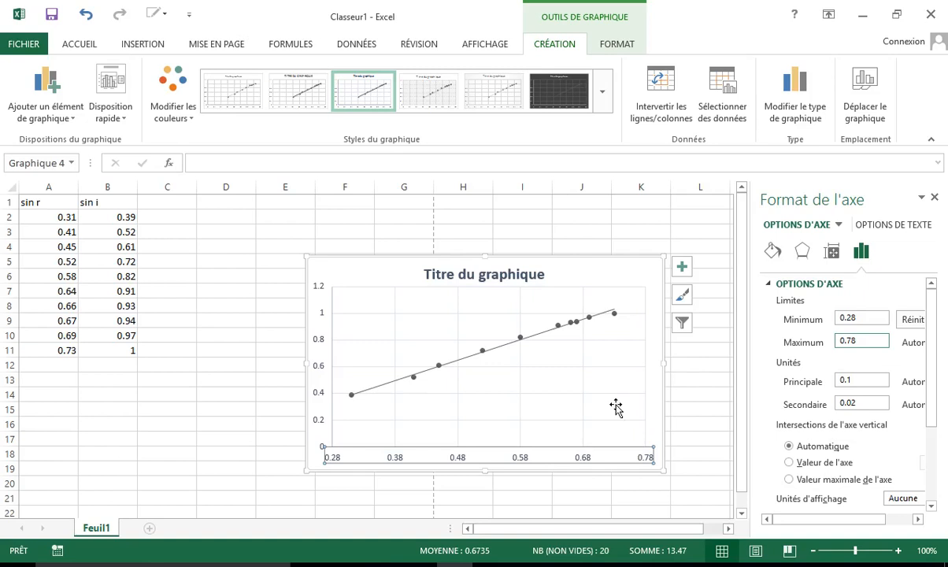
left_click(436, 96)
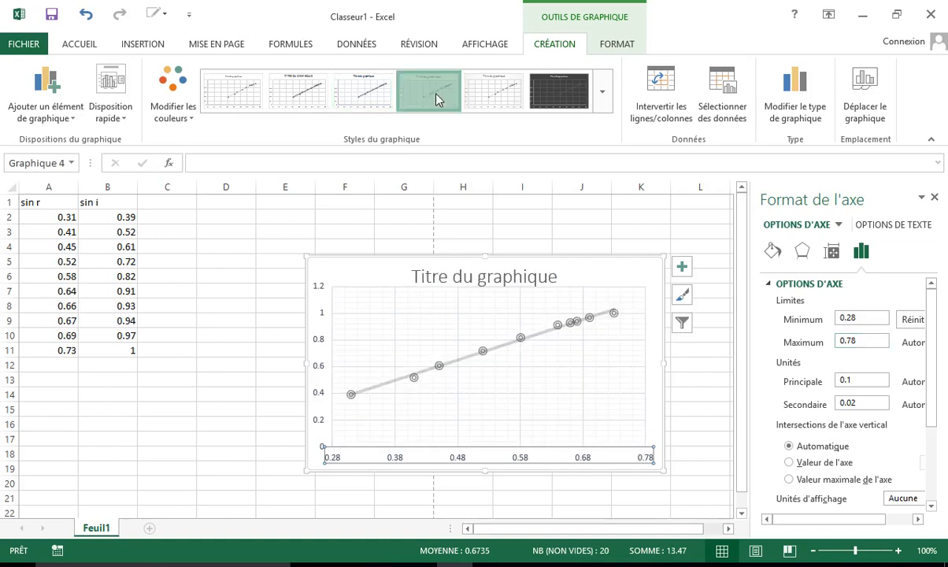
Try major units of 0.05 and 0.01 on the horizontal axis.
left_click(860, 380)
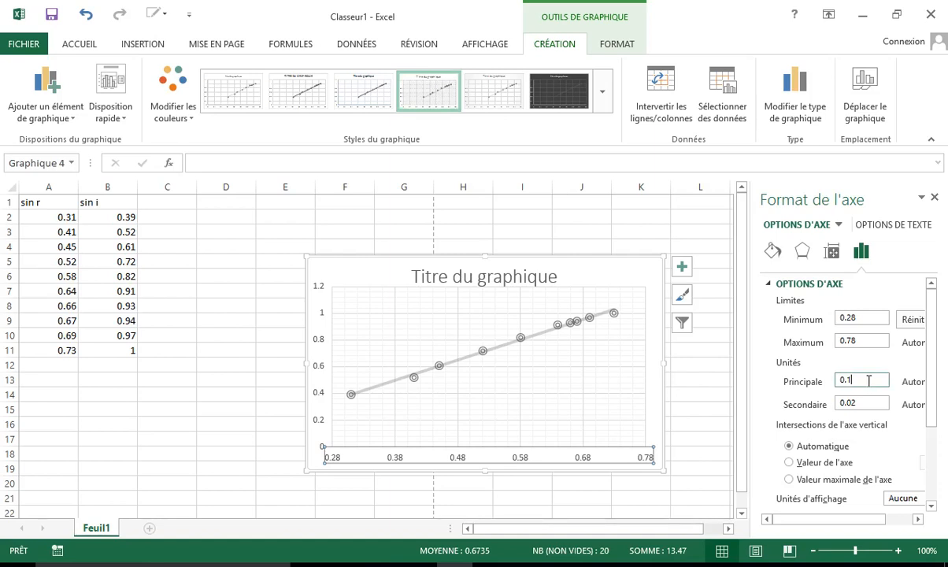
key("BackSpace")
type("05")
key("Return")
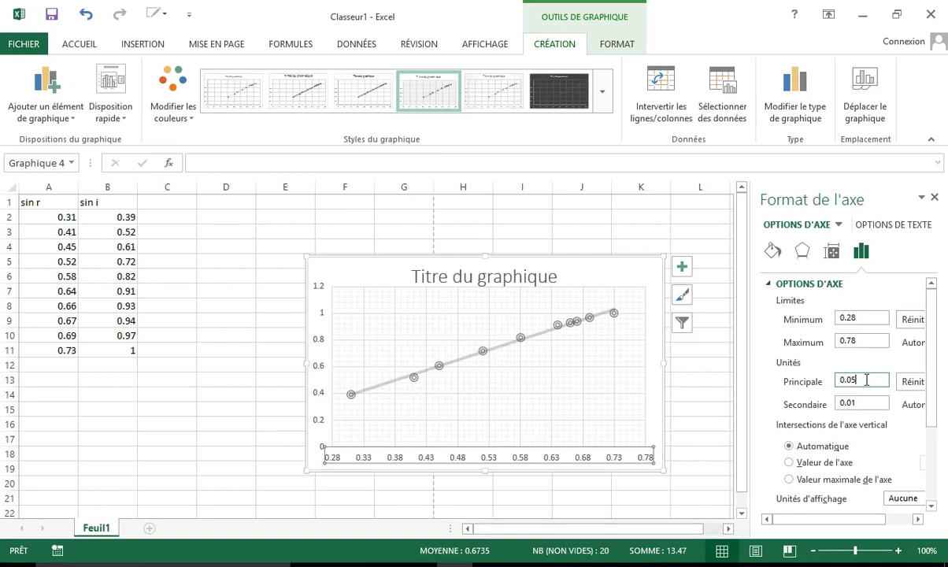
key("BackSpace")
type("1")
key("Return")
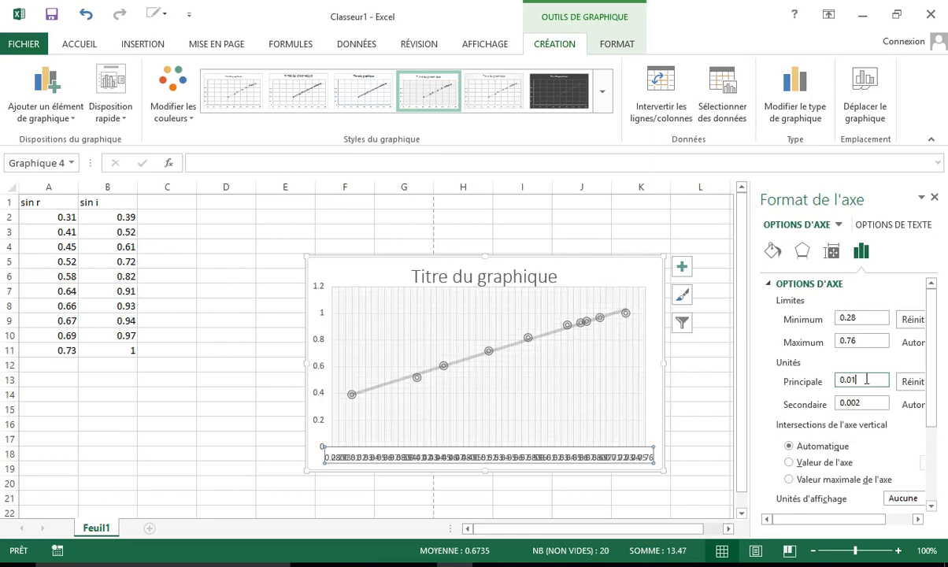
Set the horizontal axis major unit to 0.1 and its minor unit to 0.01.
key("BackSpace")
key("BackSpace")
type("1")
key("Return")
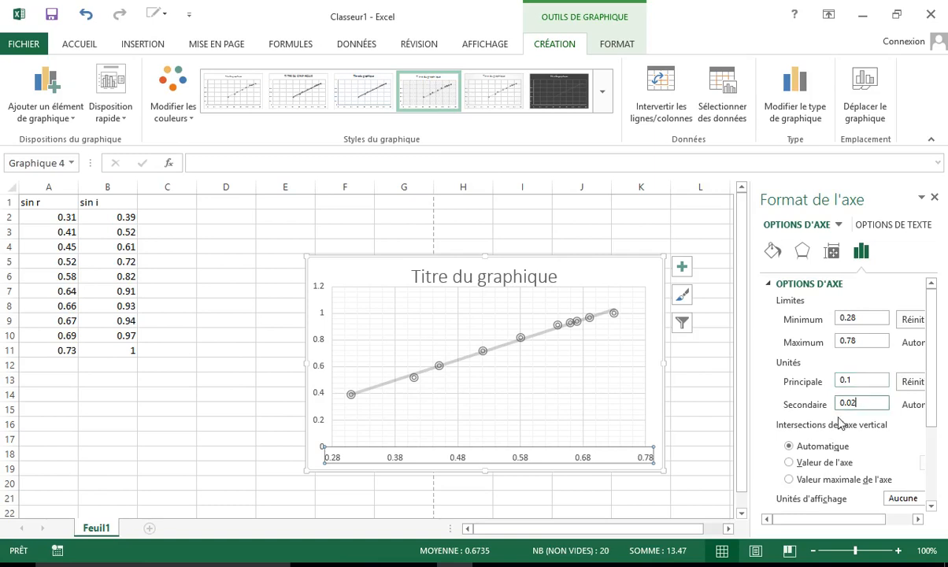
key("BackSpace")
type("1")
key("Return")
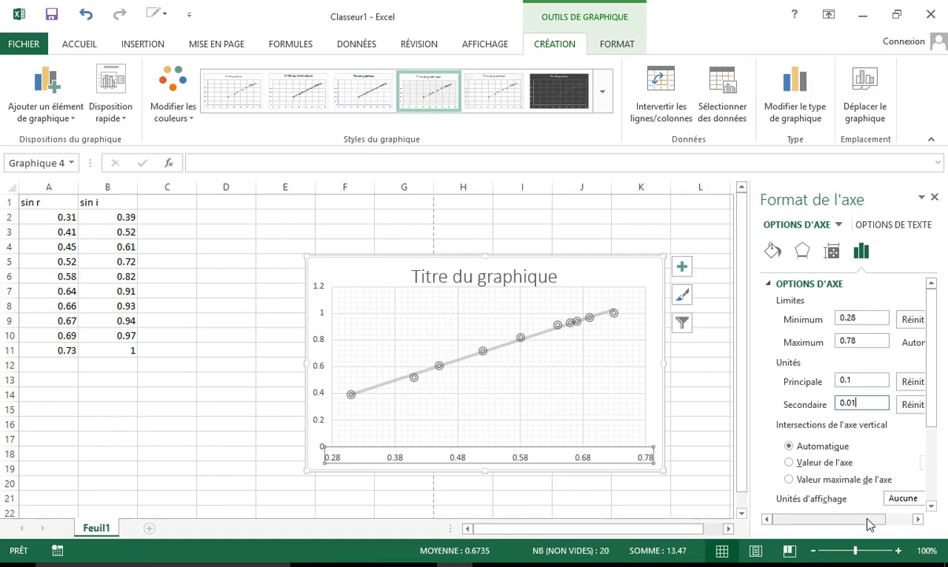
left_click_drag(869, 521, 874, 521)
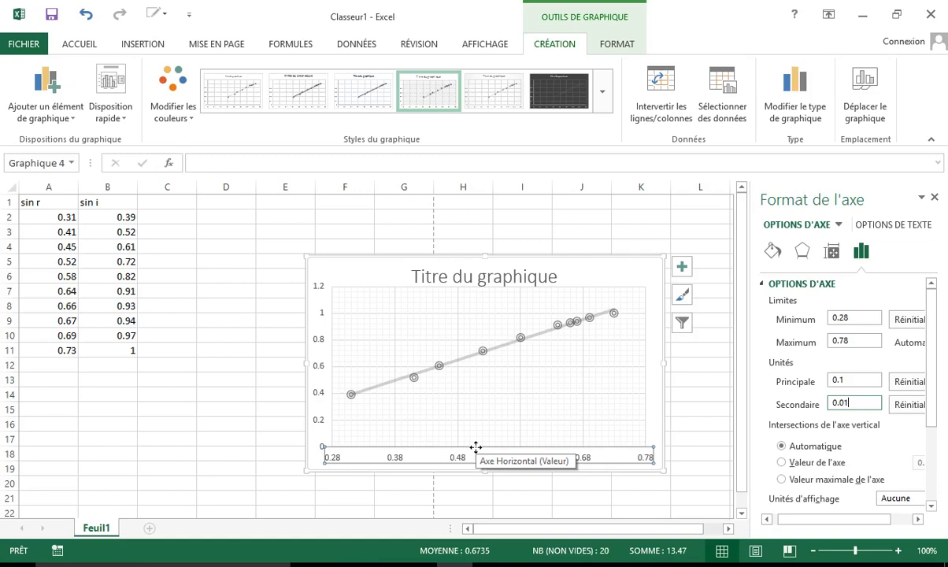
left_click(935, 197)
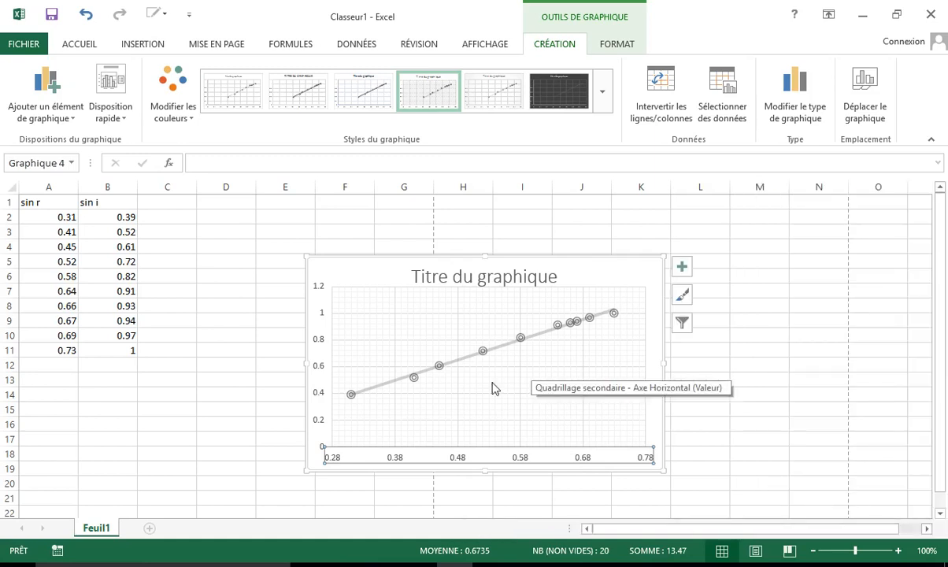
Set the vertical axis limits to a minimum of 0.35 and a maximum of 1.1.
left_click(318, 377)
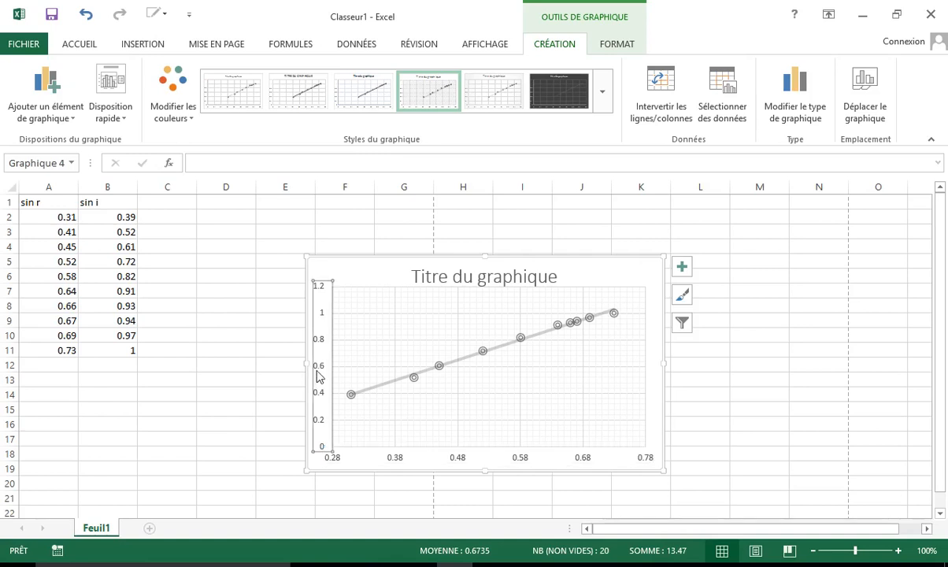
right_click(318, 377)
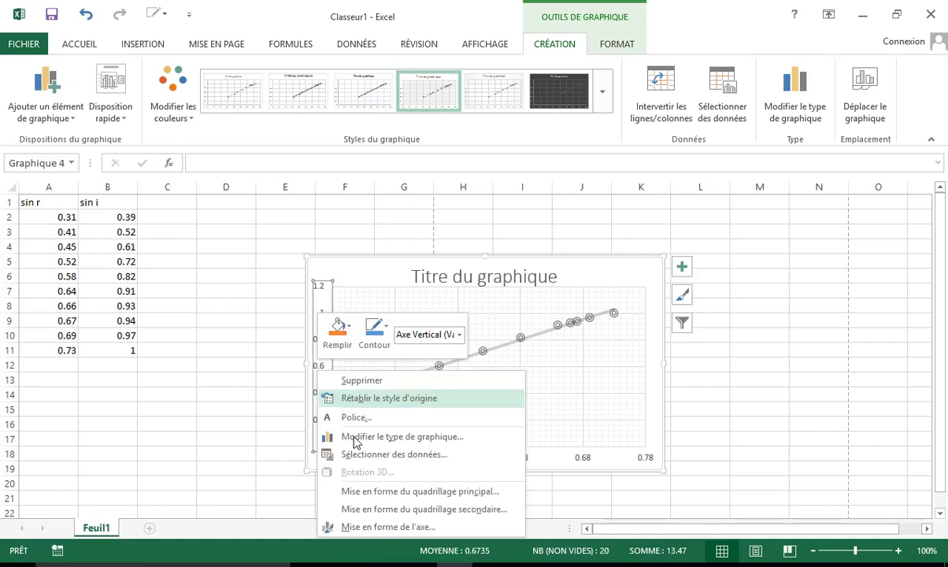
key("Escape")
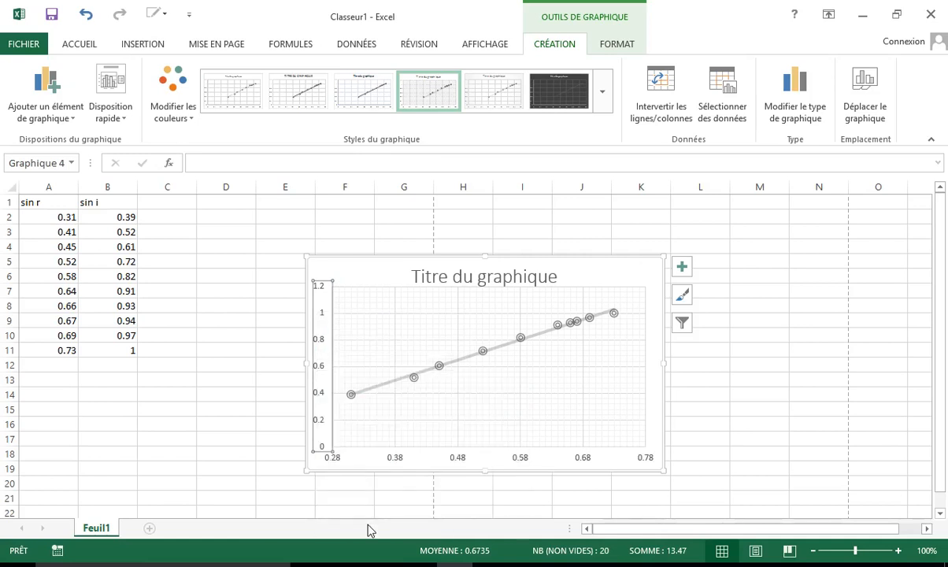
key("ctrl+1")
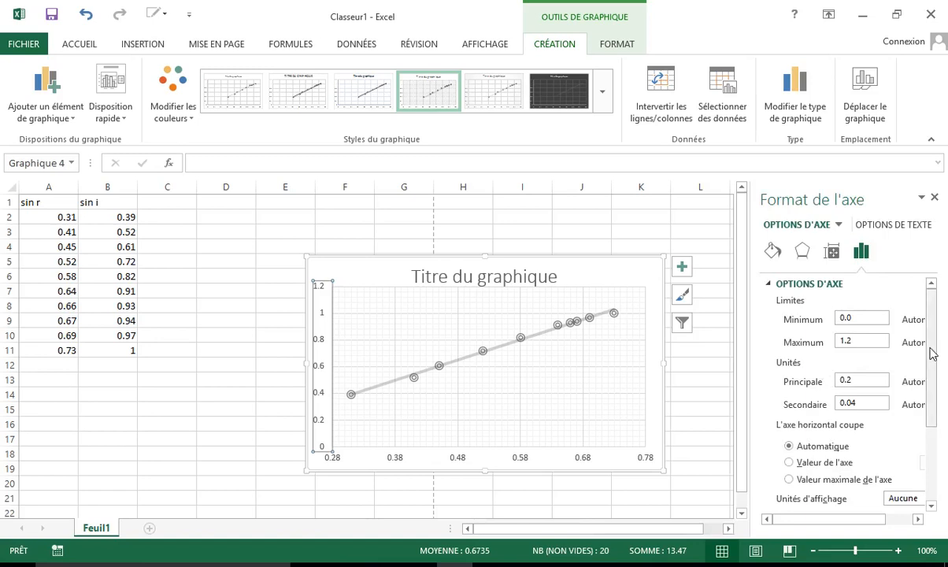
left_click(858, 317)
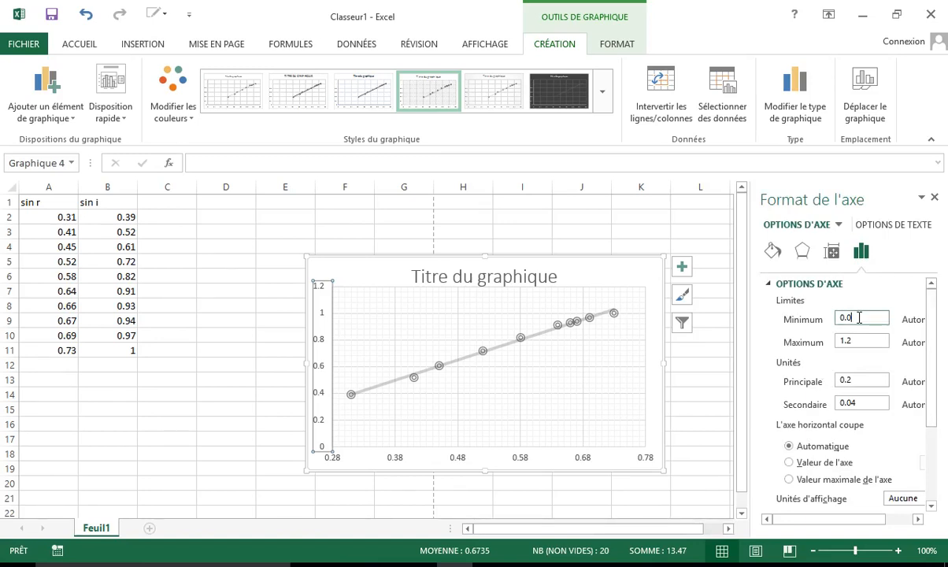
key("BackSpace")
type("35")
left_click(867, 340)
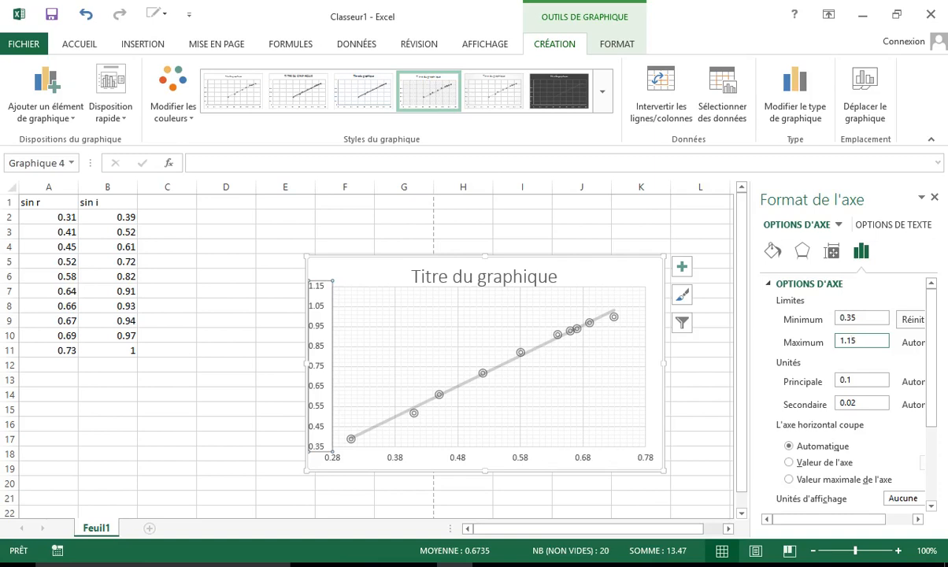
key("BackSpace")
key("Return")
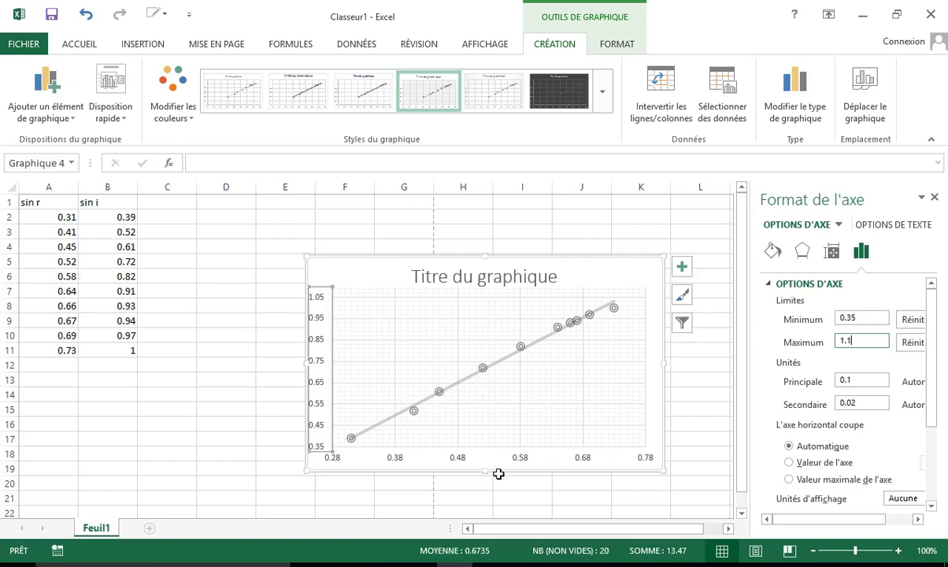
Make the chart taller by extending its lower edge to about row 21, and deselect it.
left_click_drag(498, 473, 480, 502)
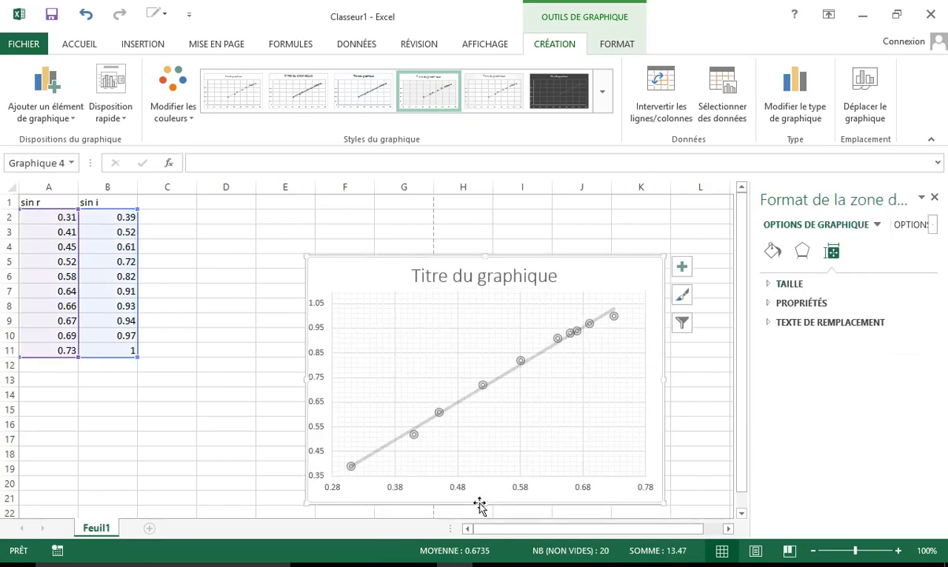
left_click(693, 380)
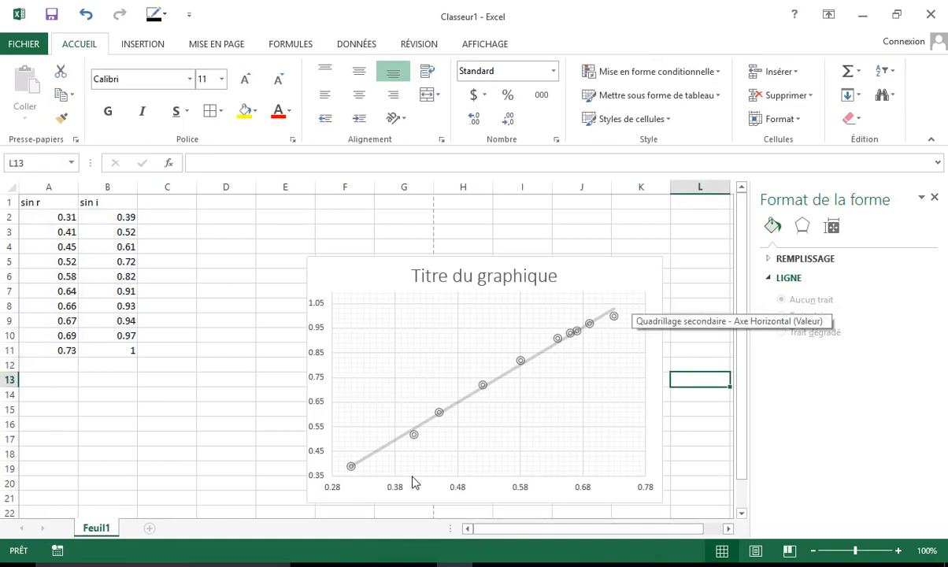
Extend the linear trendline 0.02 forward and 0.02 backward with the custom name option, and display its equation on the chart.
left_click(545, 358)
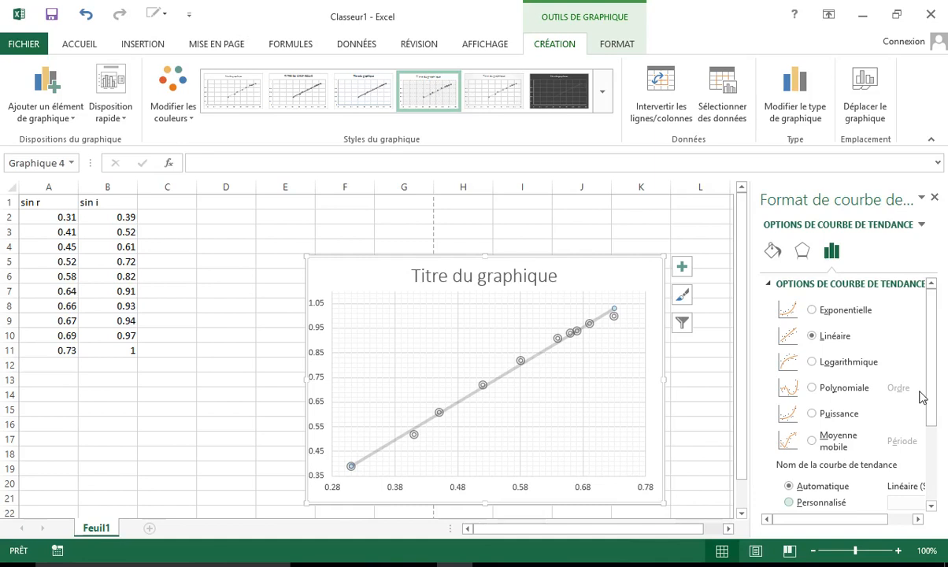
scroll(797, 410, "down", 3)
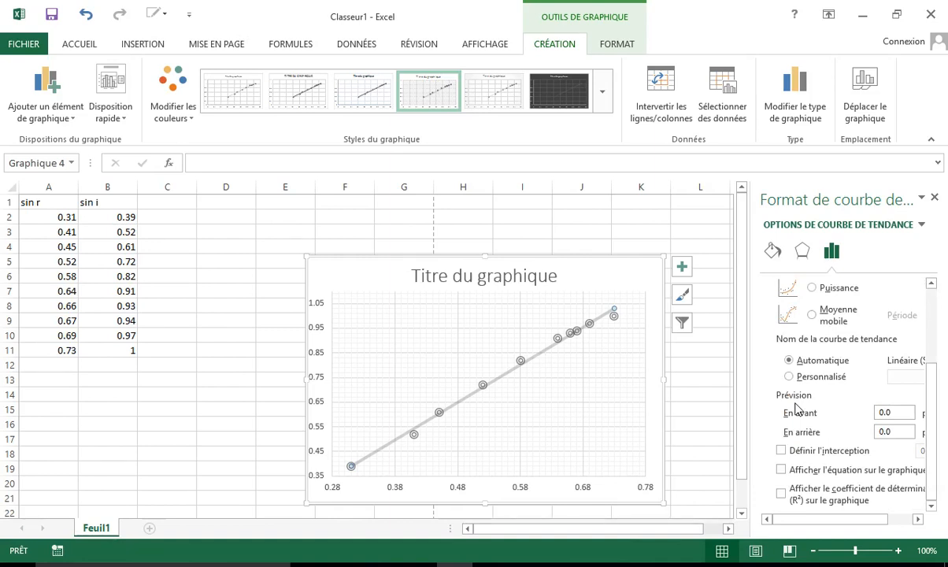
left_click(811, 377)
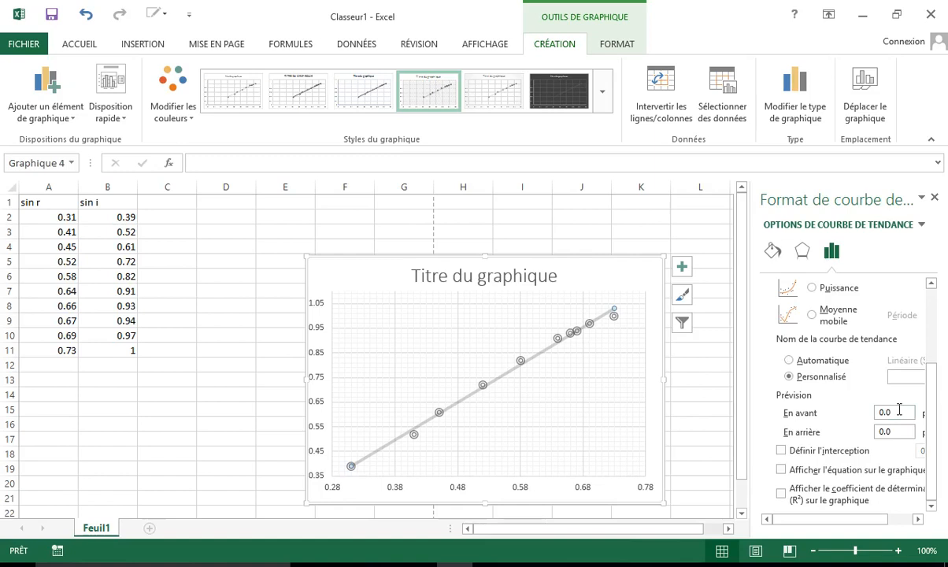
left_click(899, 412)
type("2")
left_click(904, 431)
type("2")
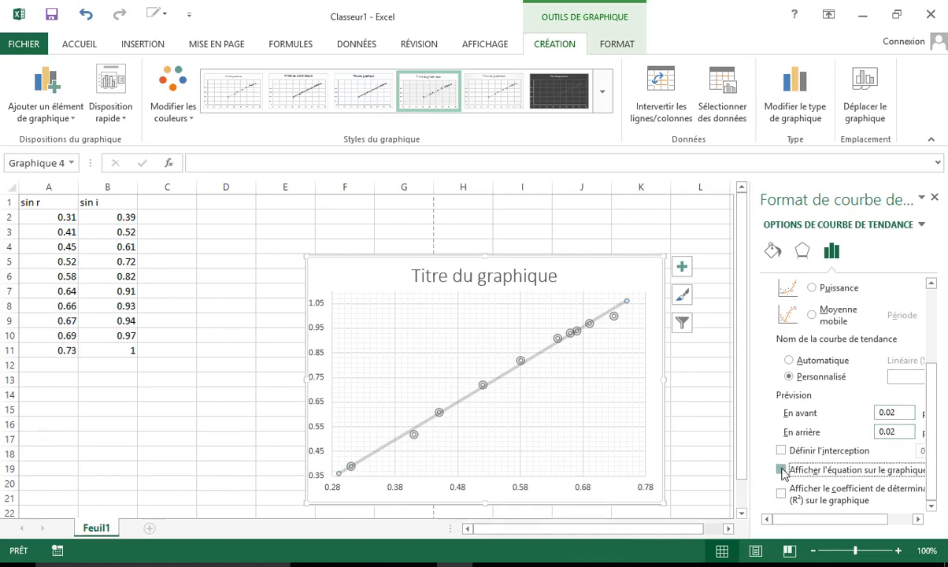
left_click(781, 470)
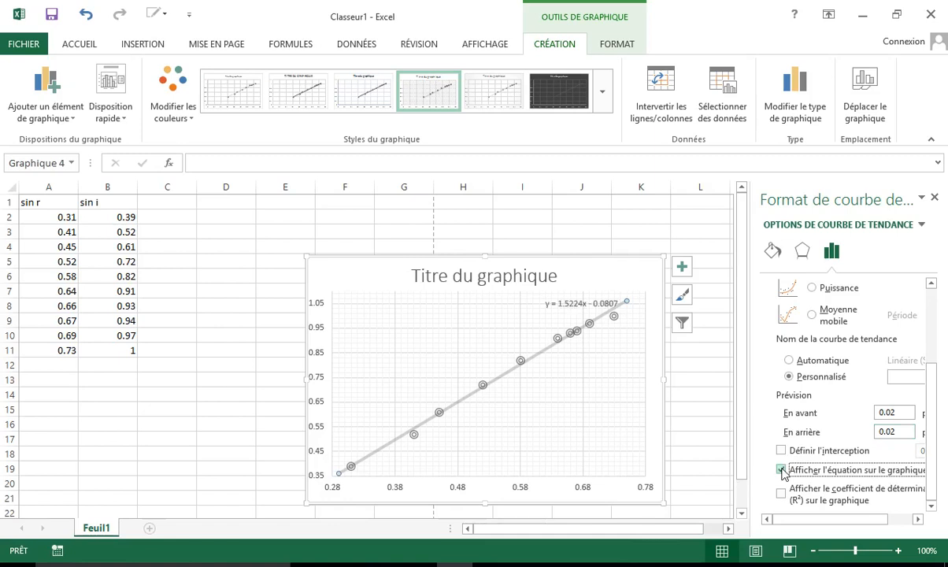